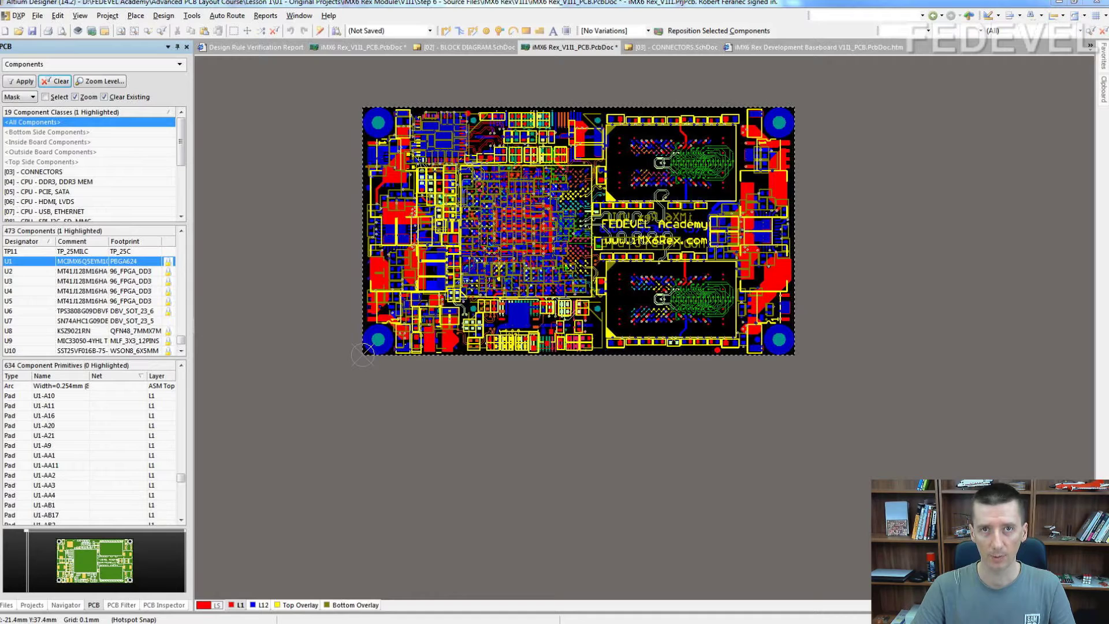
# - Highlight components U1 through U5 together on the finished iMX6 Rex board
pyautogui.click(26, 262)
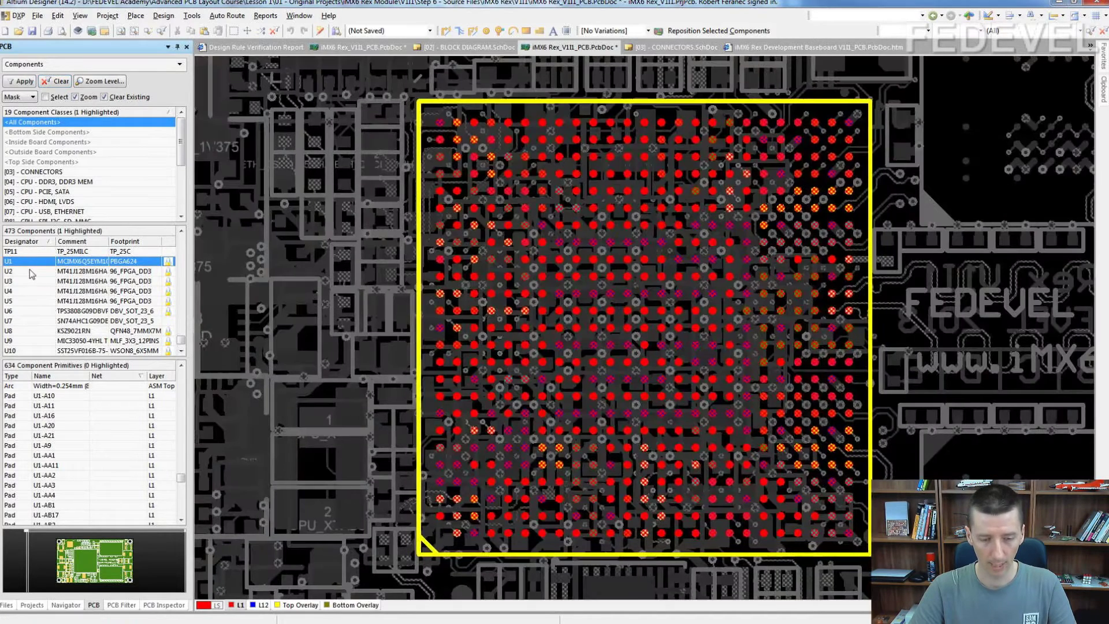
pyautogui.keyDown('shift'); pyautogui.click(26, 303); pyautogui.keyUp('shift')
pyautogui.moveTo(367, 356); pyautogui.dragTo(371, 343, button='right')
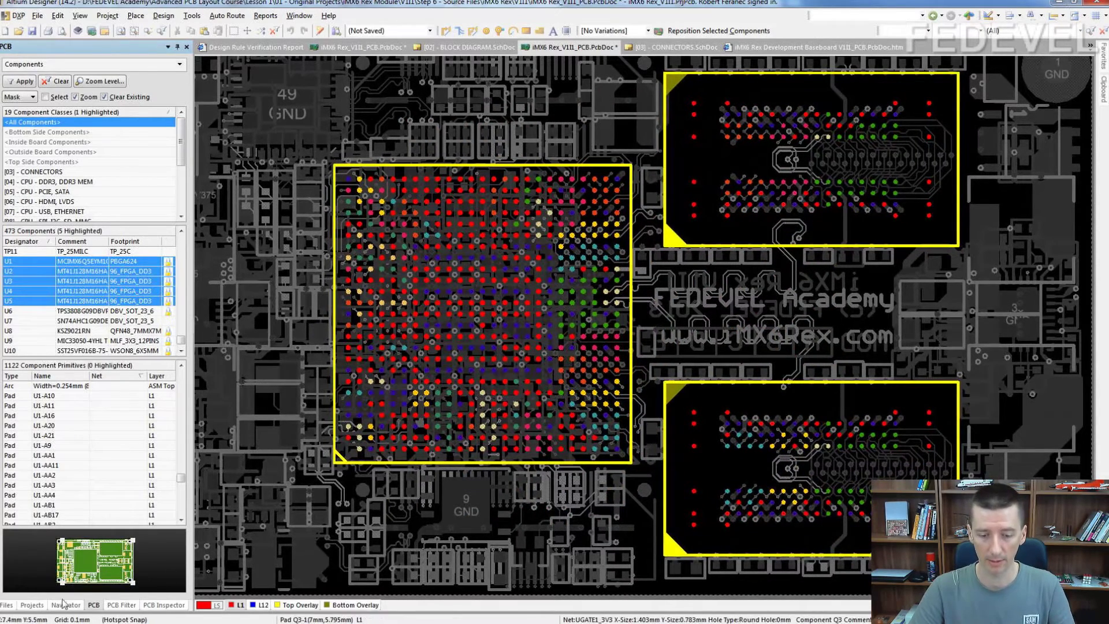
# - Switch to the empty-board project's PCB document and delete components U1 through U5
pyautogui.click(32, 605)
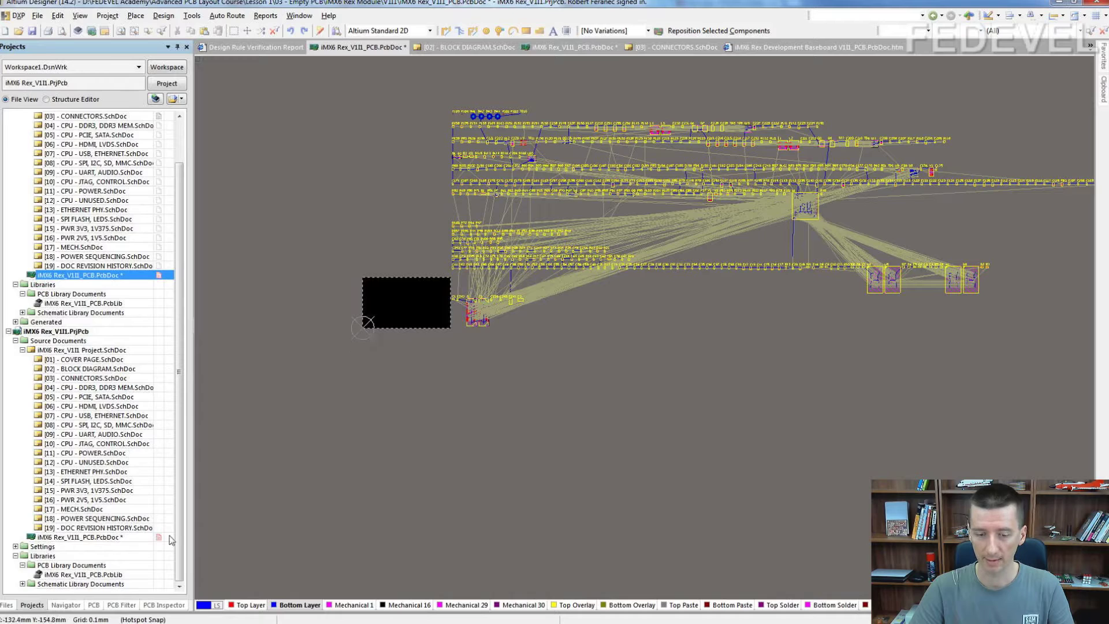
pyautogui.click(94, 605)
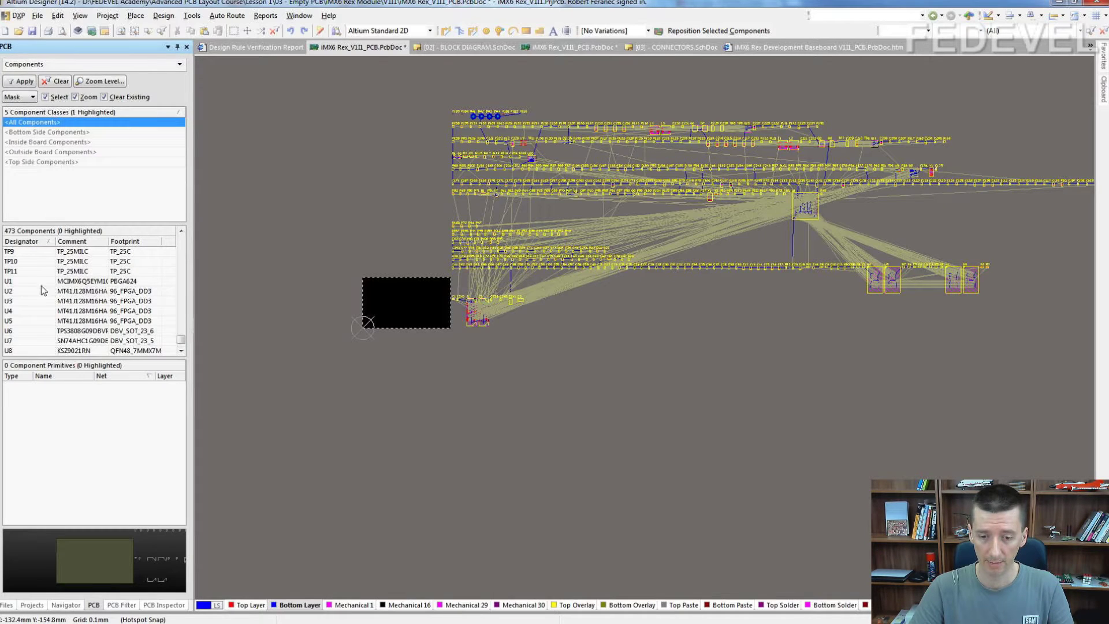
pyautogui.click(24, 281)
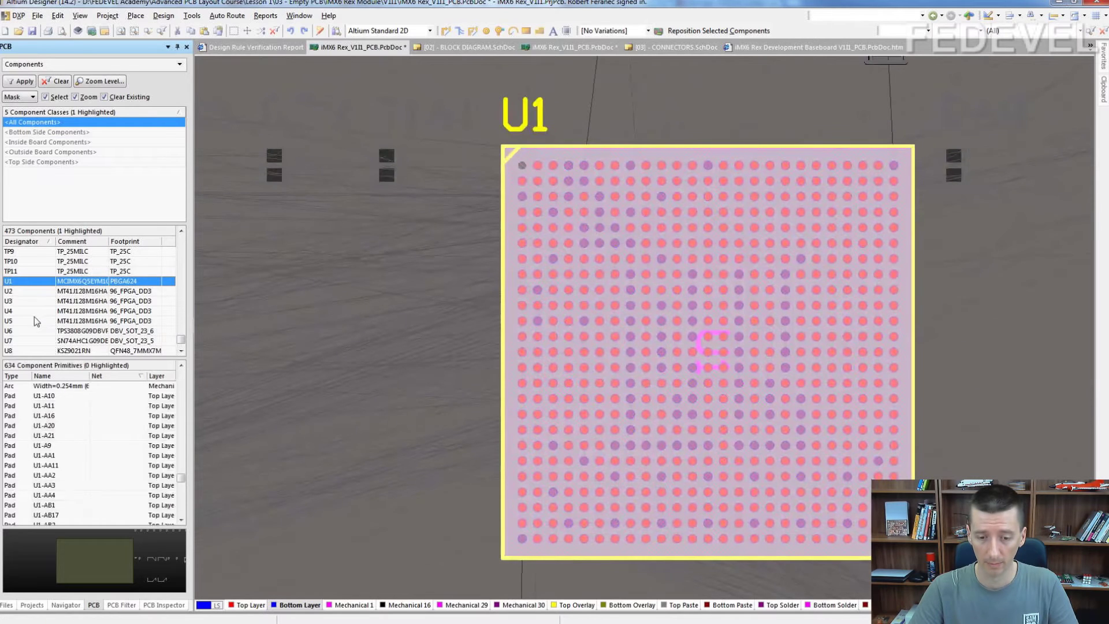
pyautogui.keyDown('shift'); pyautogui.click(29, 321); pyautogui.keyUp('shift')
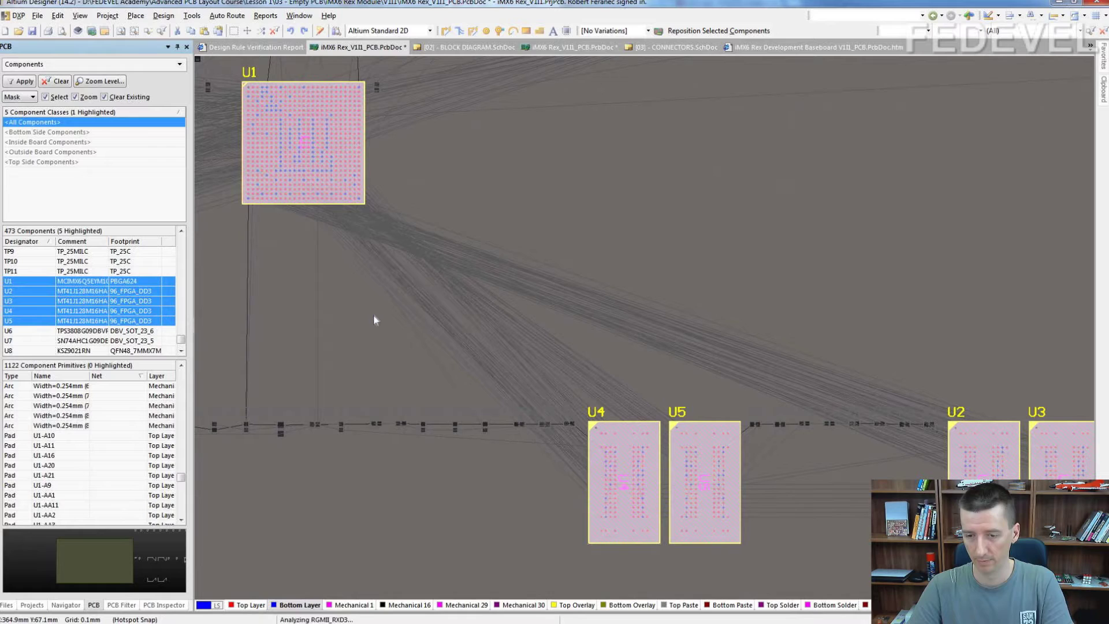
pyautogui.press('Delete')
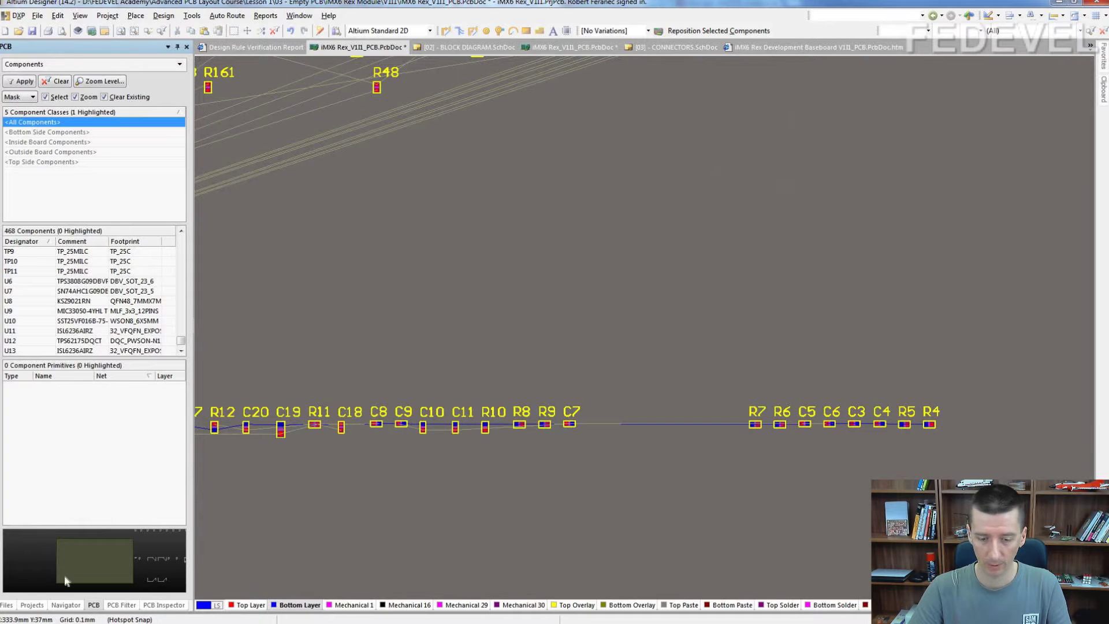
# - Select components U1 through U5 on the finished board and copy them, using the board origin as the reference point
pyautogui.click(32, 604)
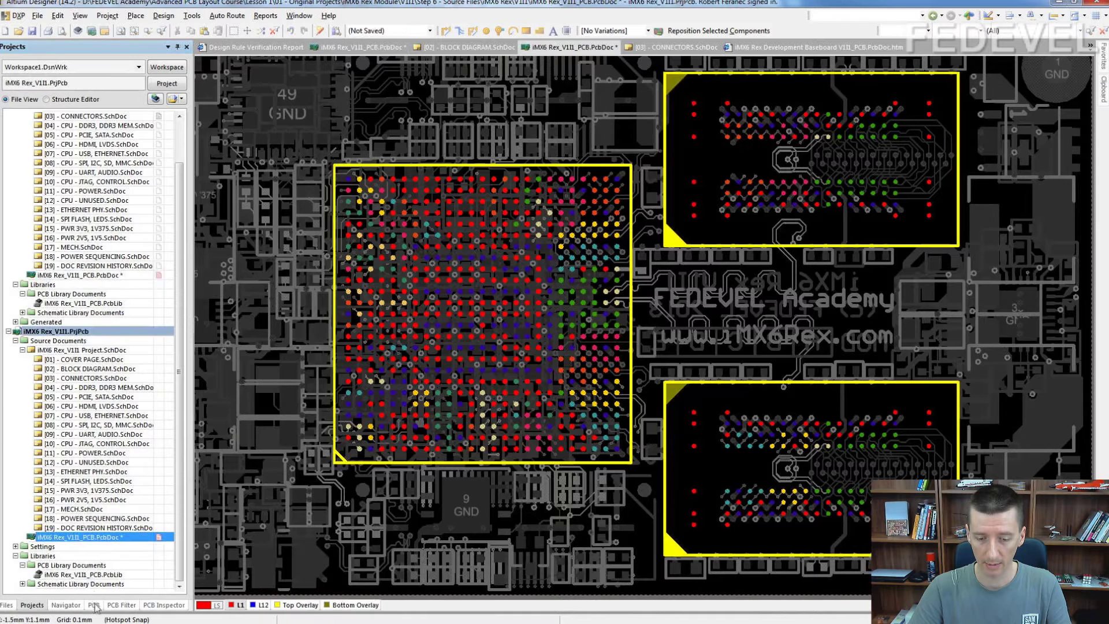
pyautogui.click(94, 605)
pyautogui.click(46, 96)
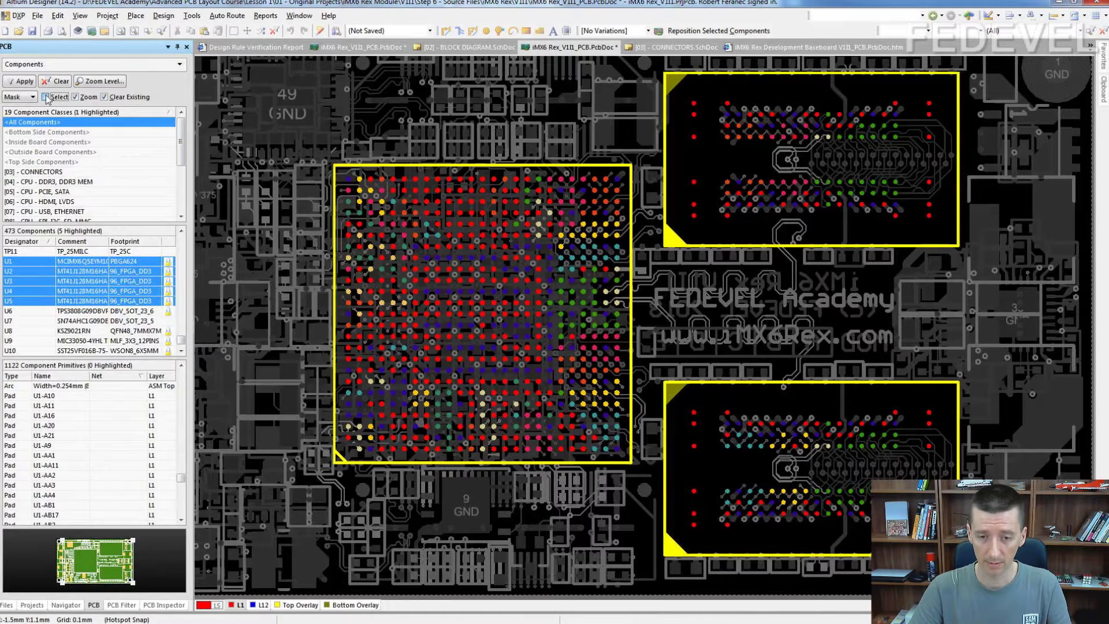
pyautogui.click(23, 261)
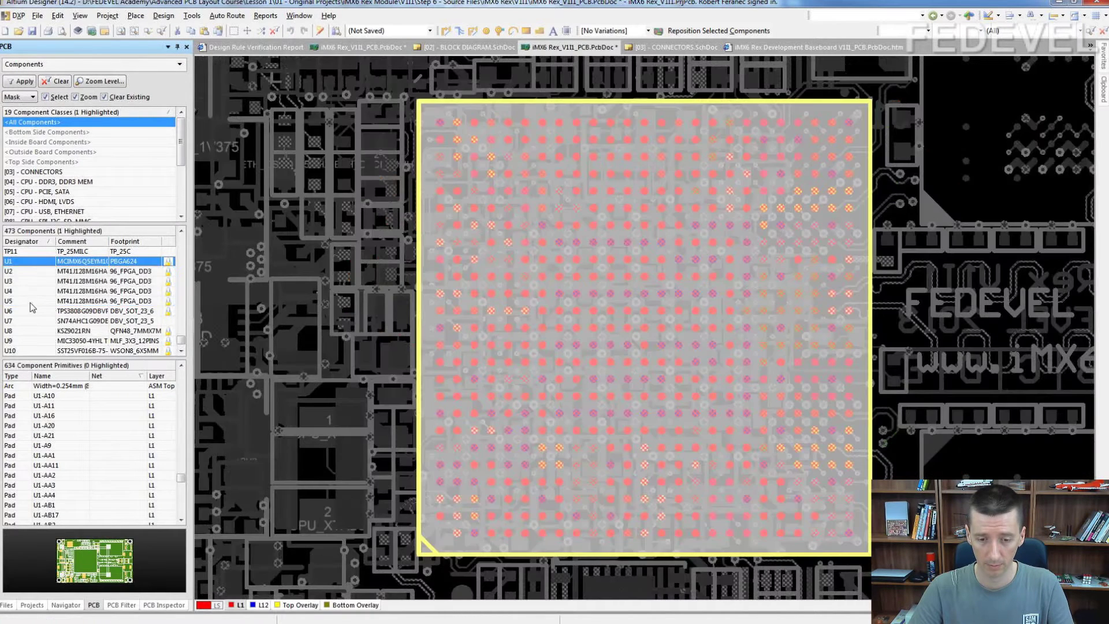
pyautogui.keyDown('shift'); pyautogui.click(26, 300); pyautogui.keyUp('shift')
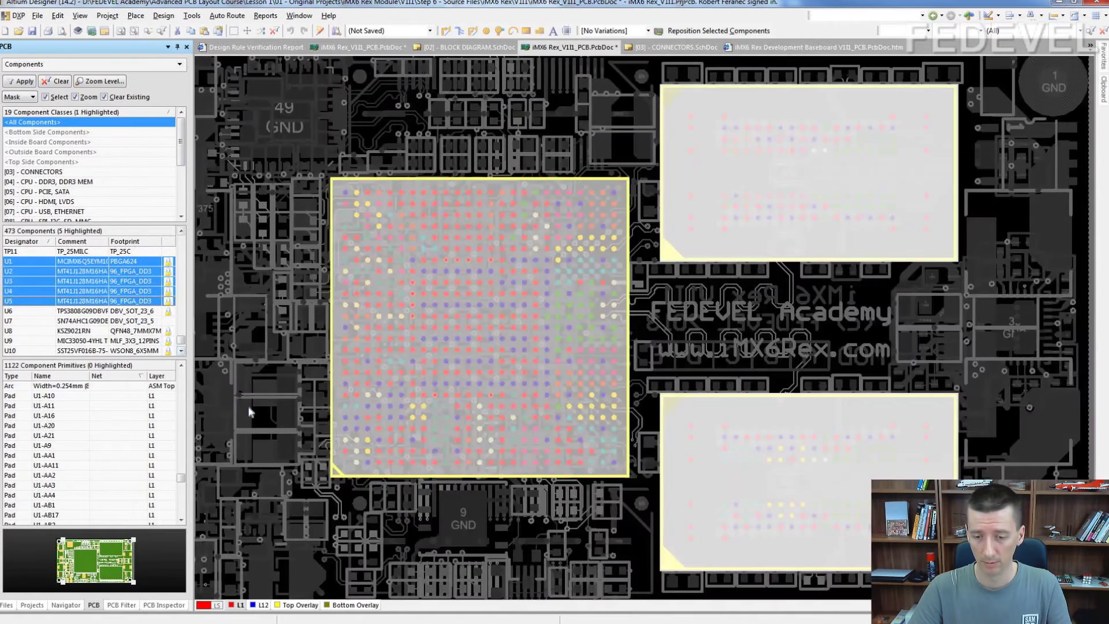
pyautogui.hotkey('ctrl', 'c')
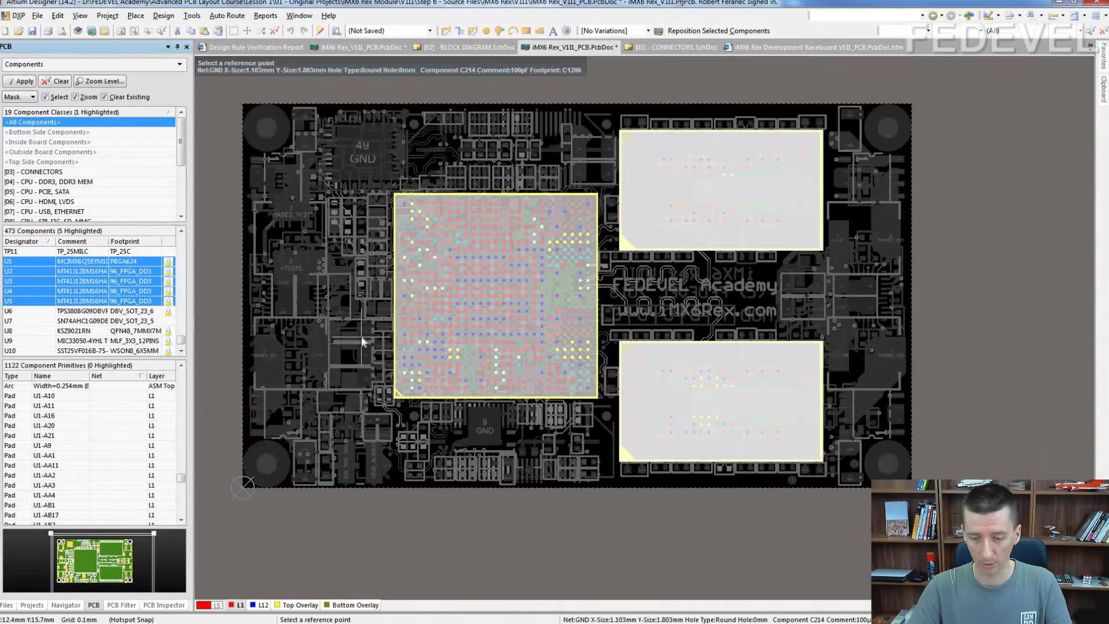
pyautogui.click(243, 487)
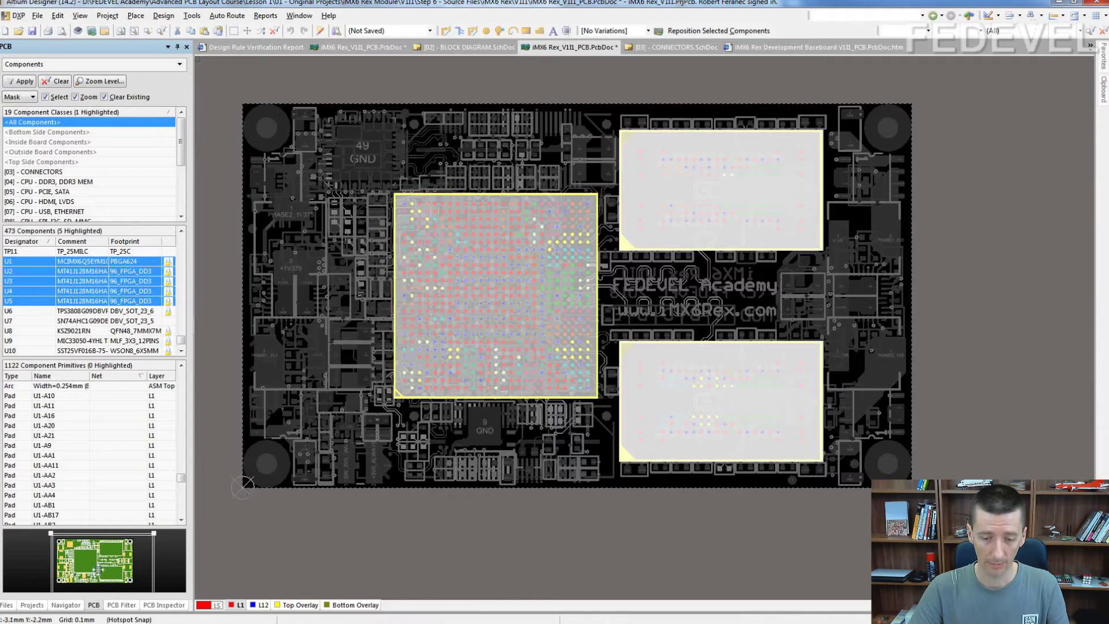
# - Paste the copied components into the empty PCB document, aligning the reference point with the board origin
pyautogui.click(32, 604)
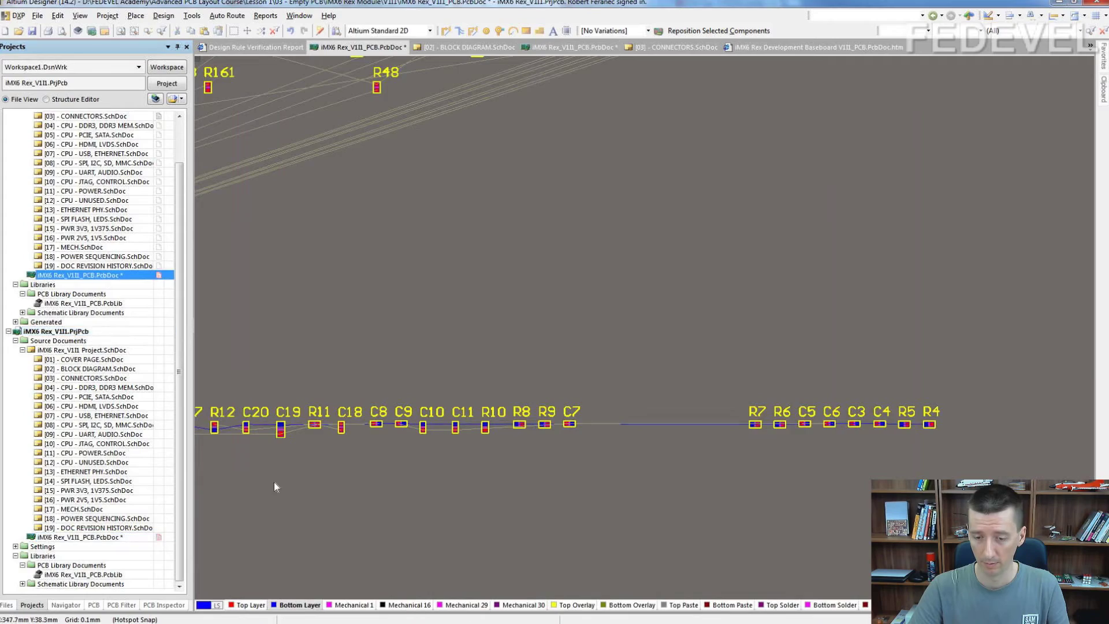
pyautogui.keyDown('ctrl'); pyautogui.scroll(-3, 440, 425); pyautogui.keyUp('ctrl')
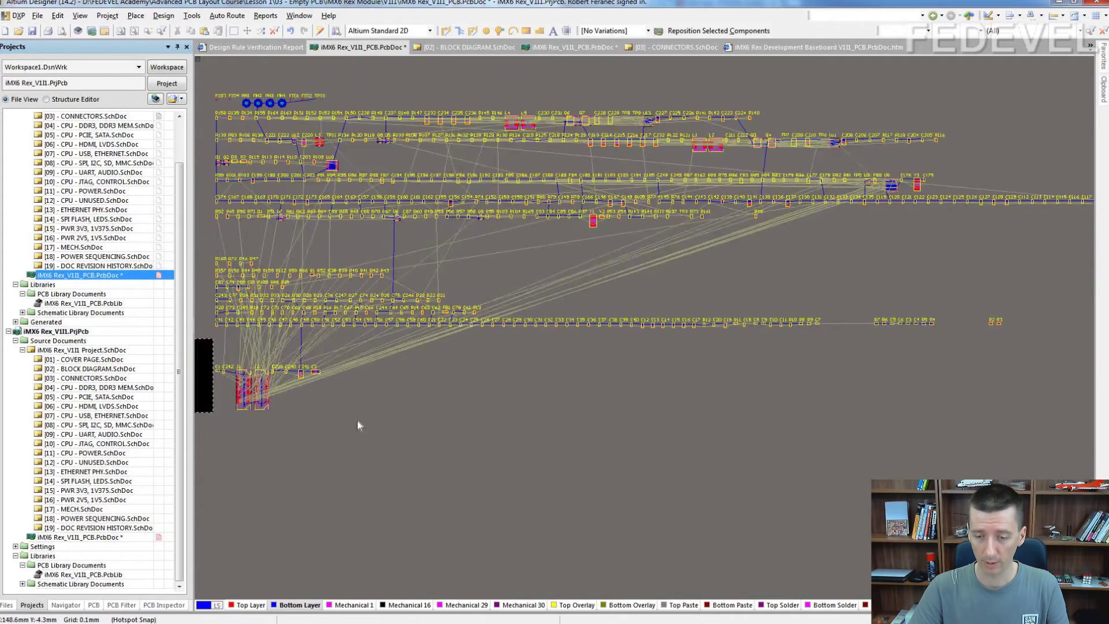
pyautogui.moveTo(358, 426); pyautogui.dragTo(458, 425, button='right')
pyautogui.keyDown('ctrl'); pyautogui.scroll(5, 225, 379); pyautogui.keyUp('ctrl')
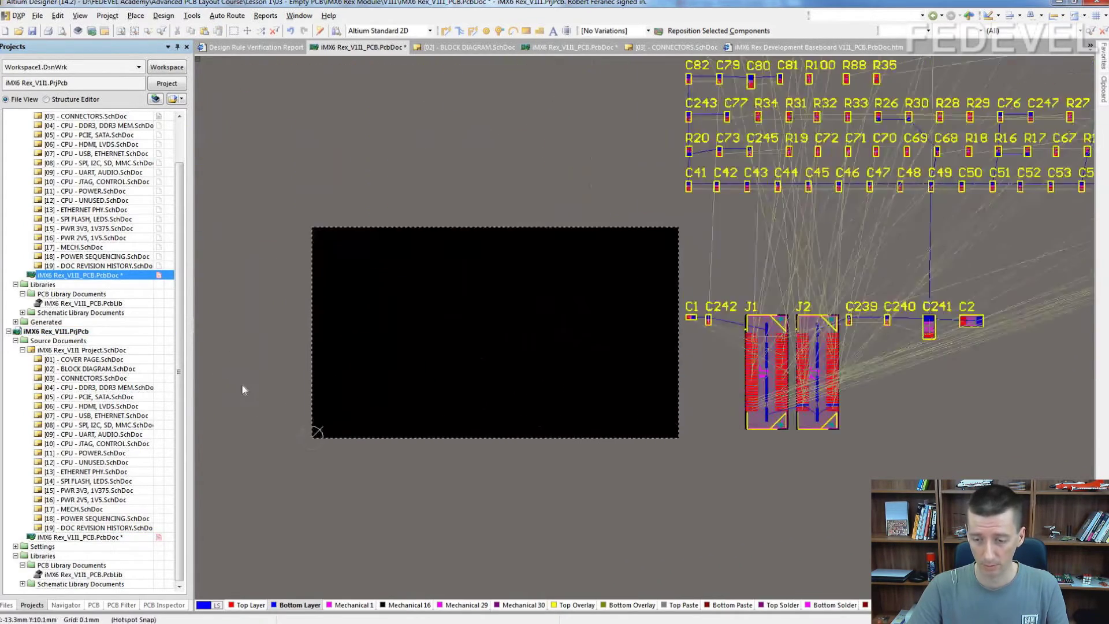
pyautogui.hotkey('ctrl', 'v')
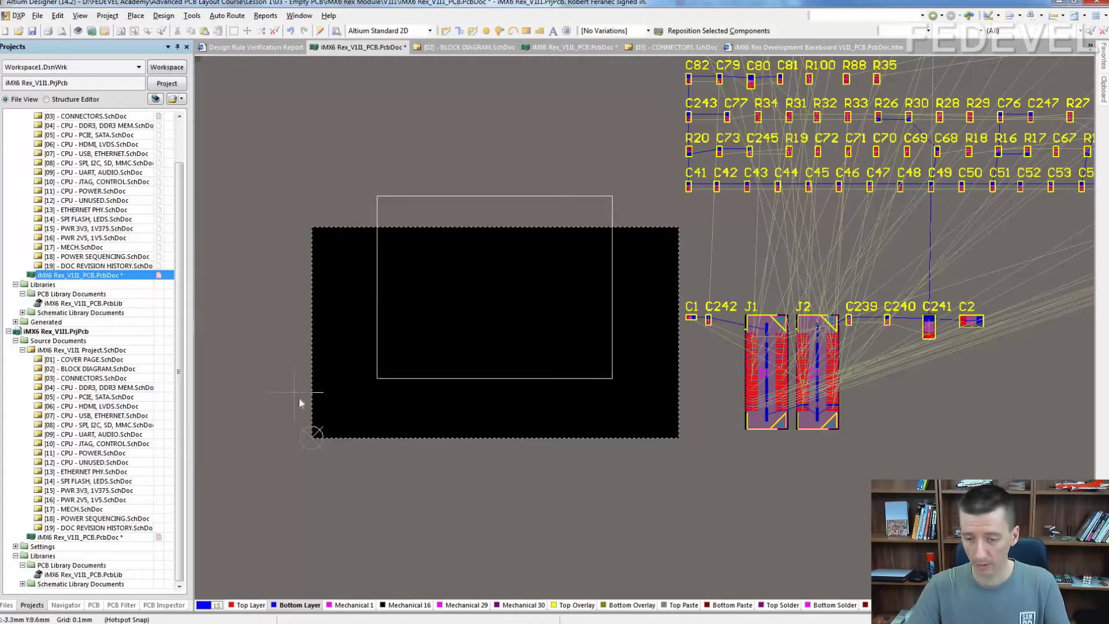
pyautogui.click(312, 439)
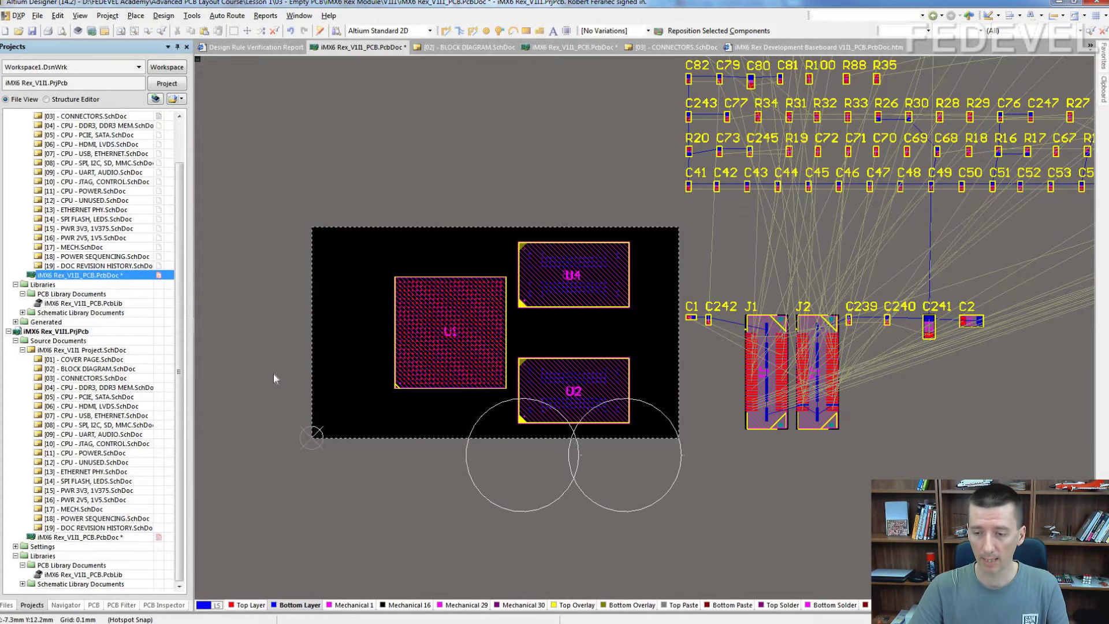
pyautogui.keyDown('ctrl'); pyautogui.scroll(-2, 273, 373); pyautogui.keyUp('ctrl')
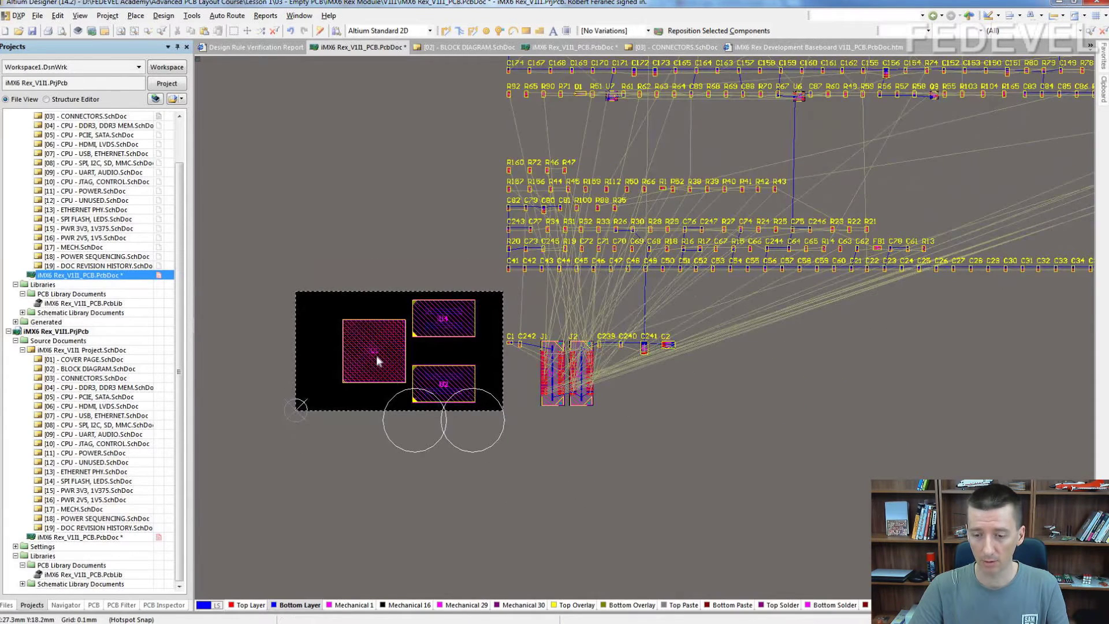
pyautogui.keyDown('ctrl'); pyautogui.scroll(-1, 584, 171); pyautogui.keyUp('ctrl')
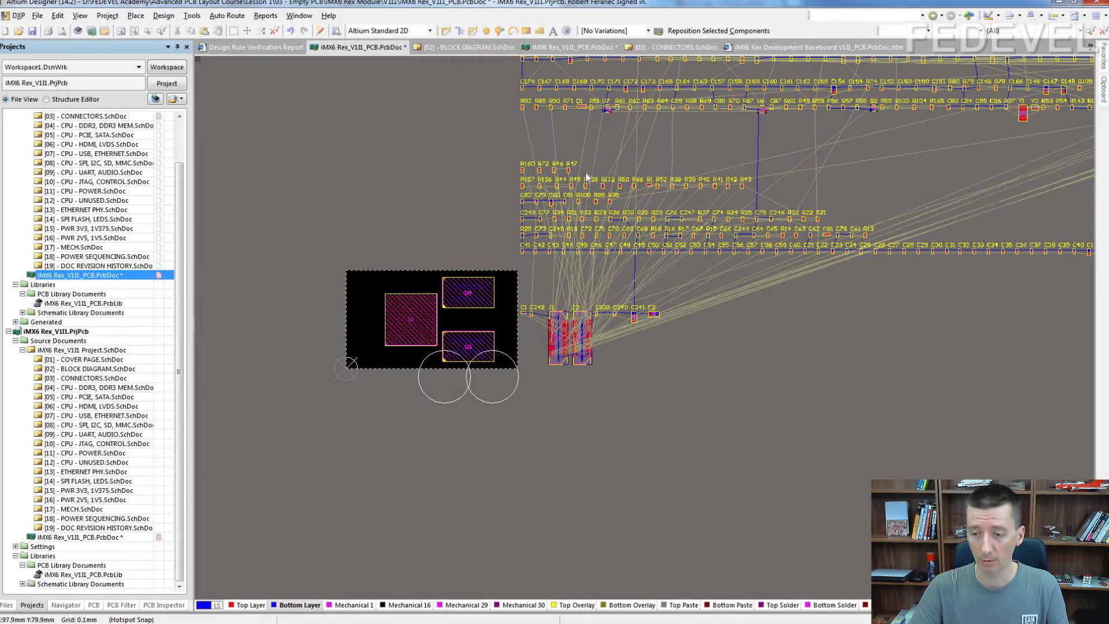
# - Open the empty-board project's [02] - BLOCK DIAGRAM schematic and update the PCB document from it, executing all engineering changes
pyautogui.scroll(2, 185, 216)
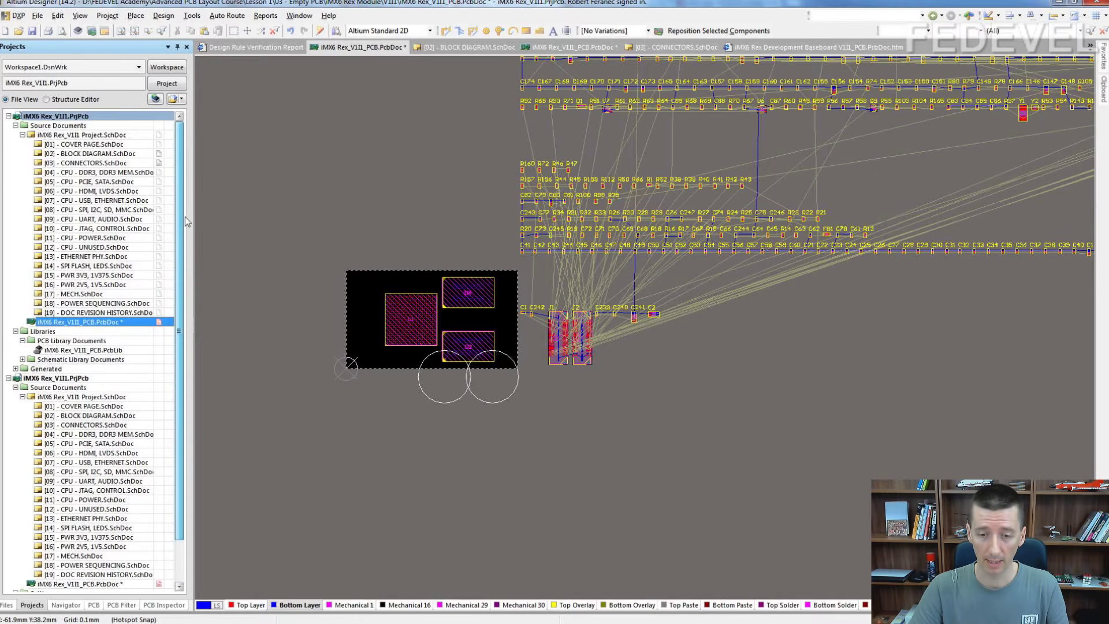
pyautogui.doubleClick(72, 154)
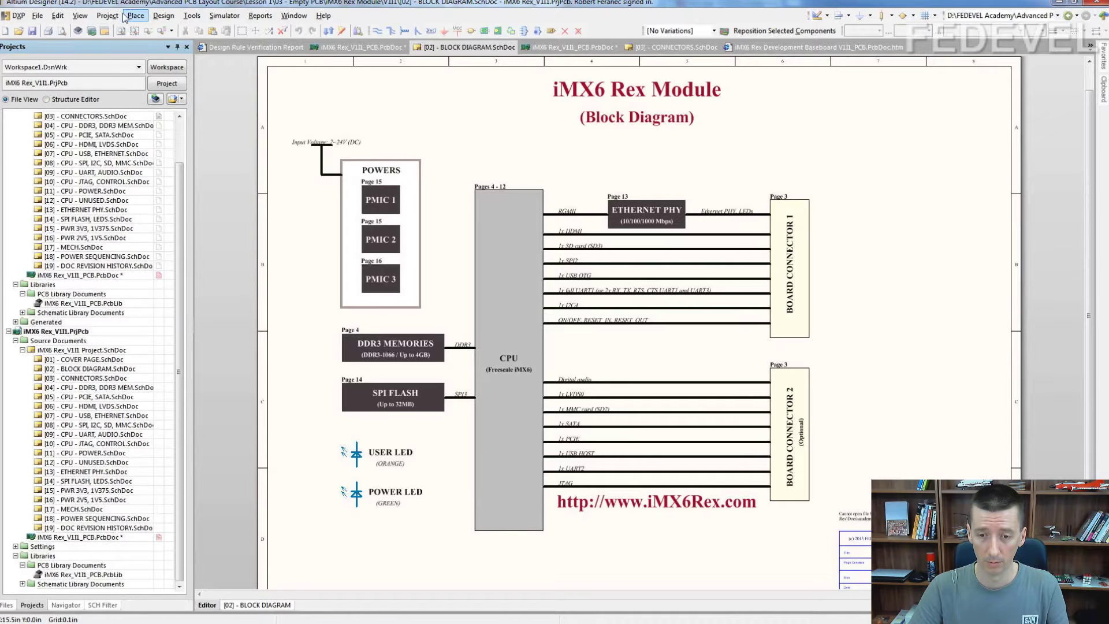
pyautogui.click(160, 16)
pyautogui.click(263, 113)
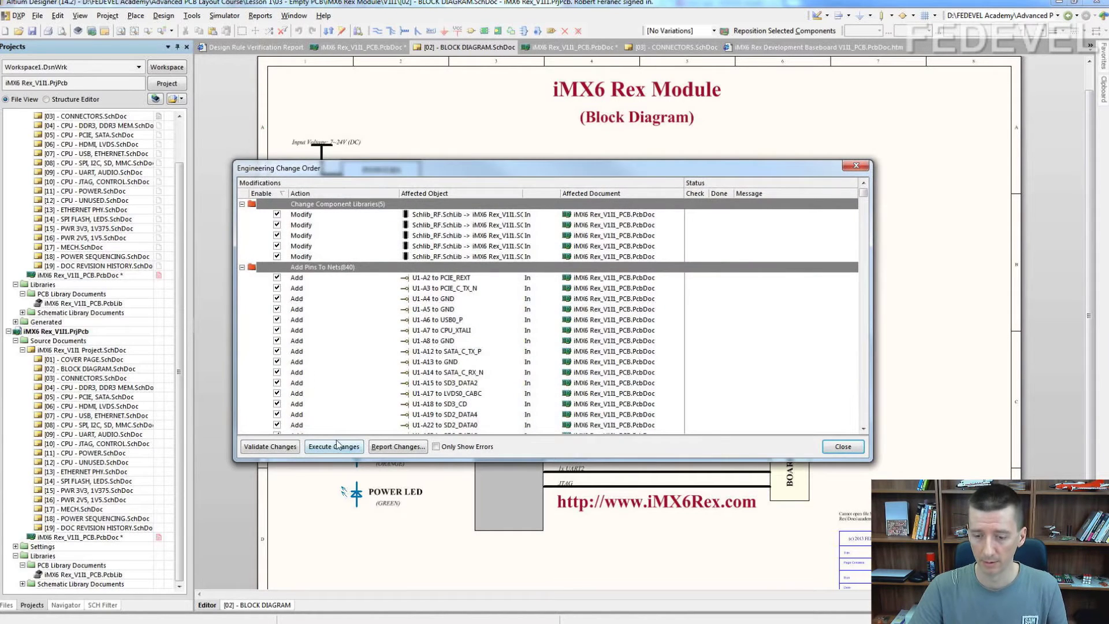
pyautogui.click(338, 446)
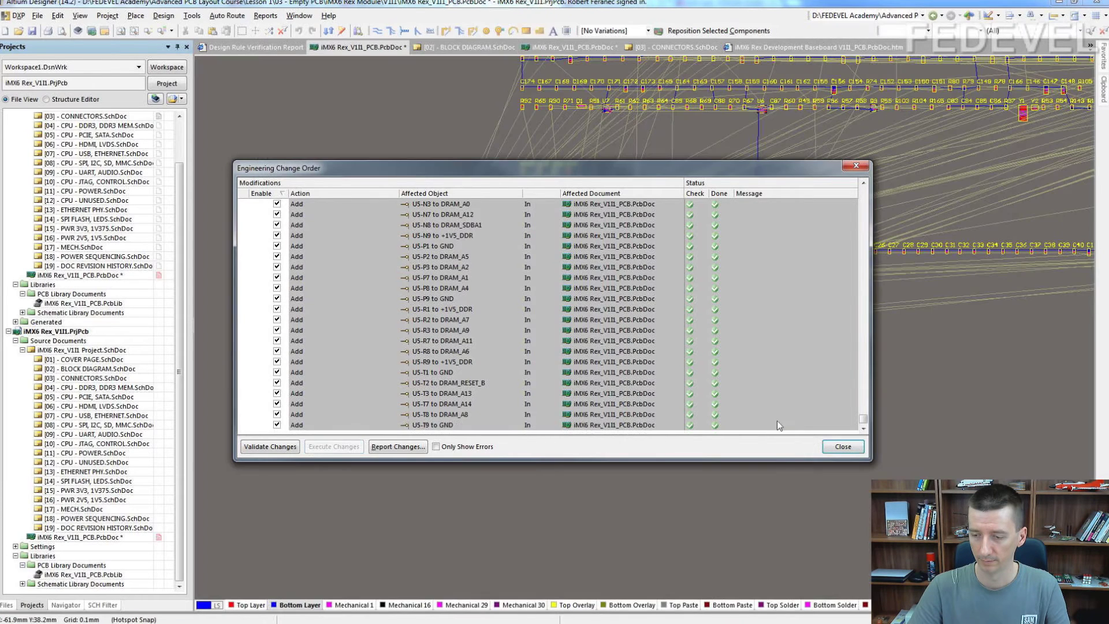
pyautogui.click(843, 446)
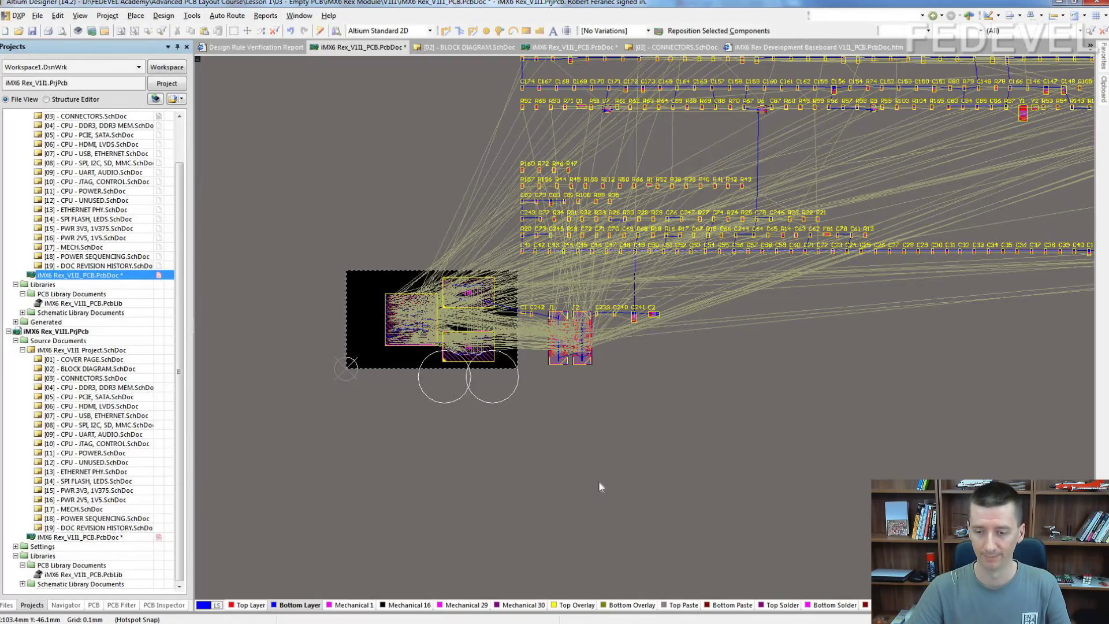
# - Relink U1's footprint to PBGA624 from the iMX6 Rex_V1I1_PCB.PcbLib library
pyautogui.keyDown('ctrl'); pyautogui.scroll(5, 407, 333); pyautogui.keyUp('ctrl')
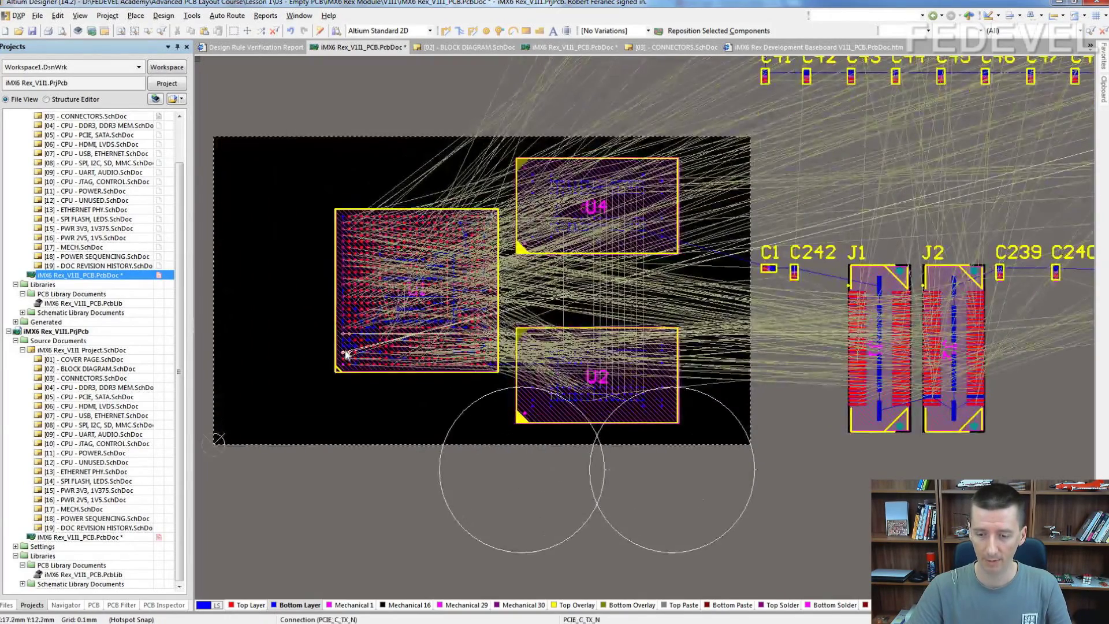
pyautogui.doubleClick(346, 353)
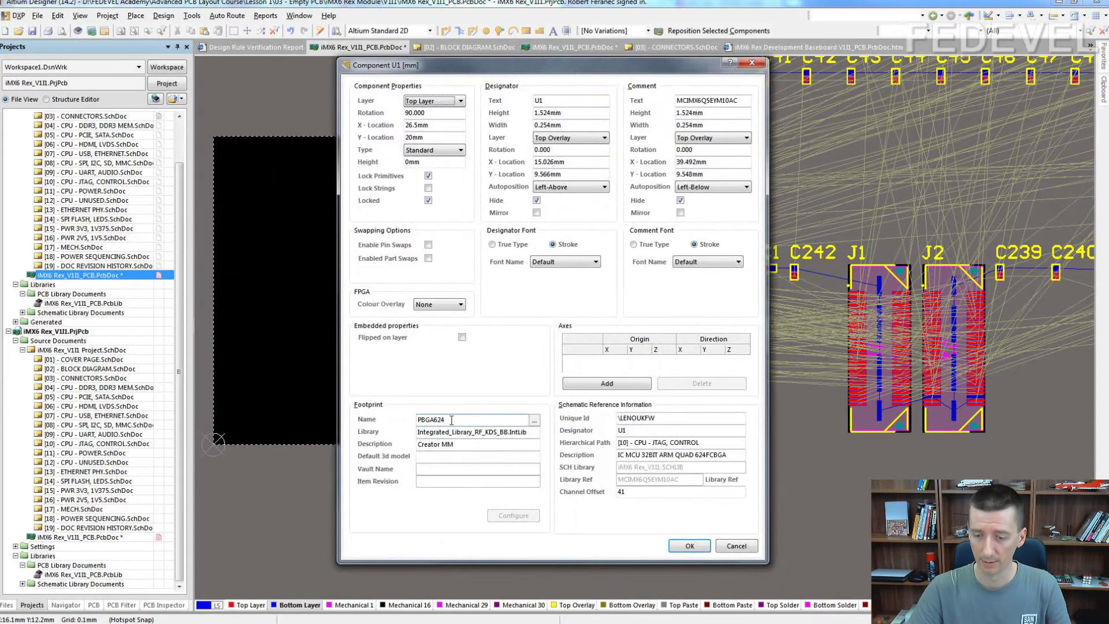
pyautogui.moveTo(452, 419); pyautogui.dragTo(354, 408)
pyautogui.hotkey('ctrl', 'c')
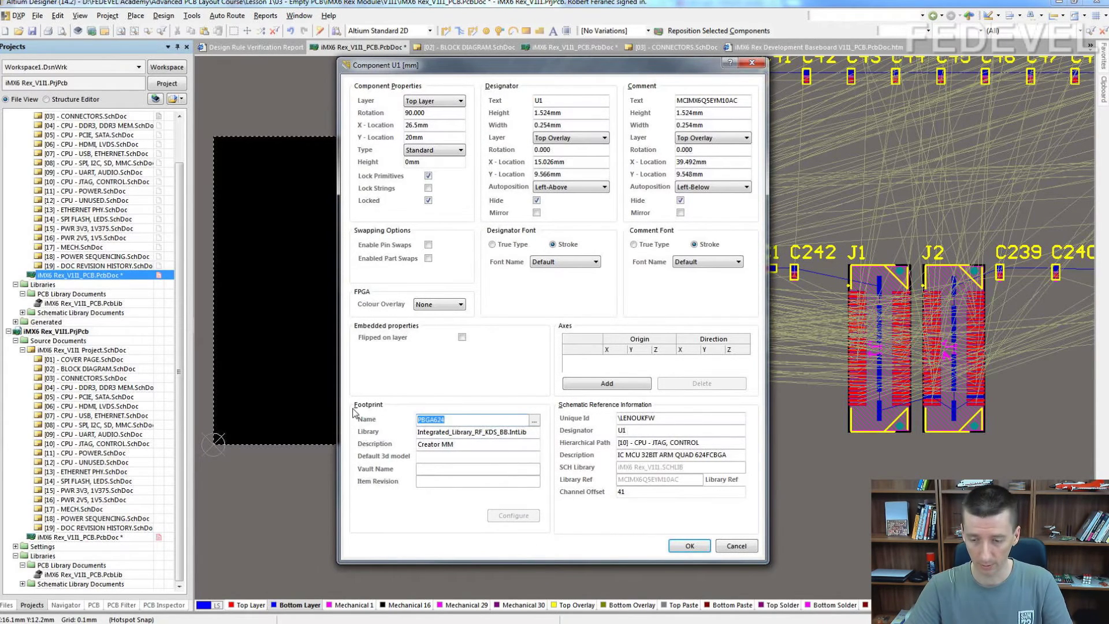
pyautogui.click(534, 419)
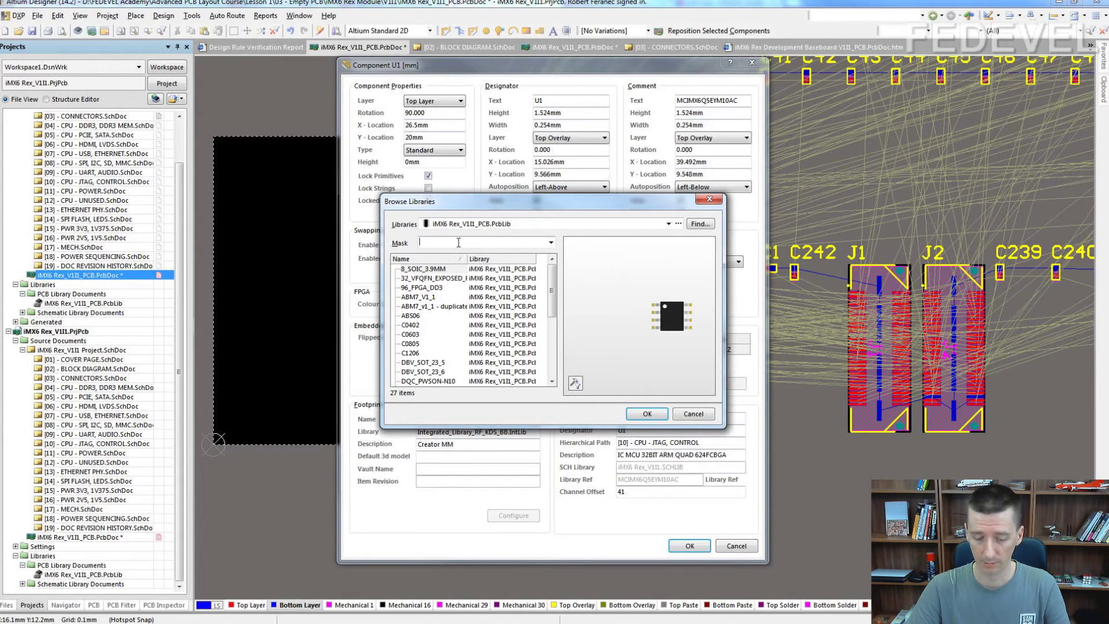
pyautogui.hotkey('ctrl', 'v')
pyautogui.click(647, 414)
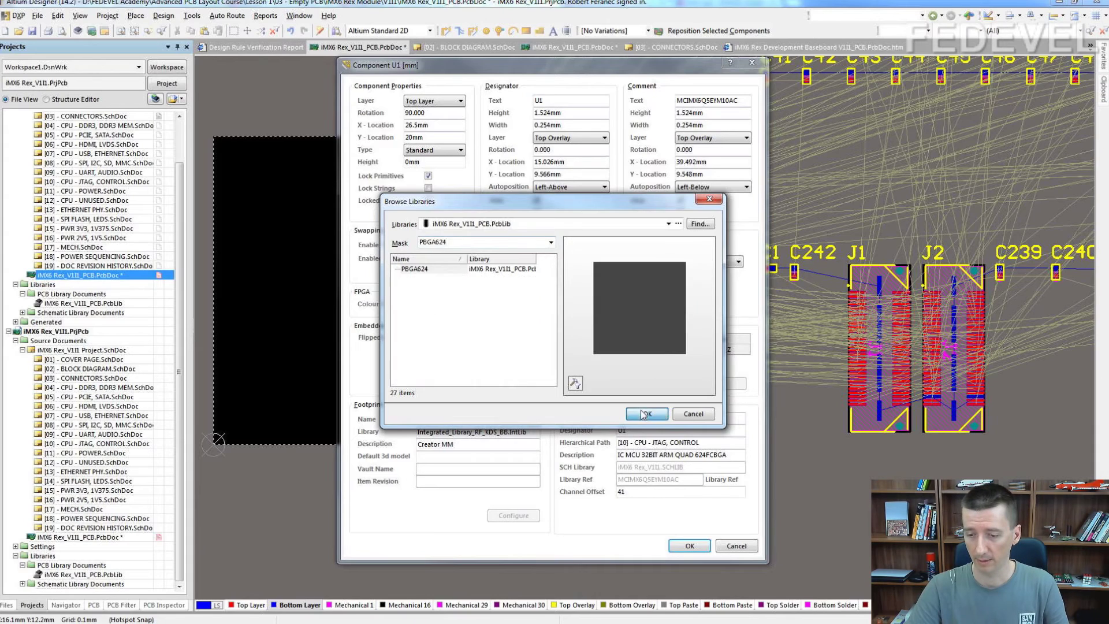
pyautogui.click(687, 545)
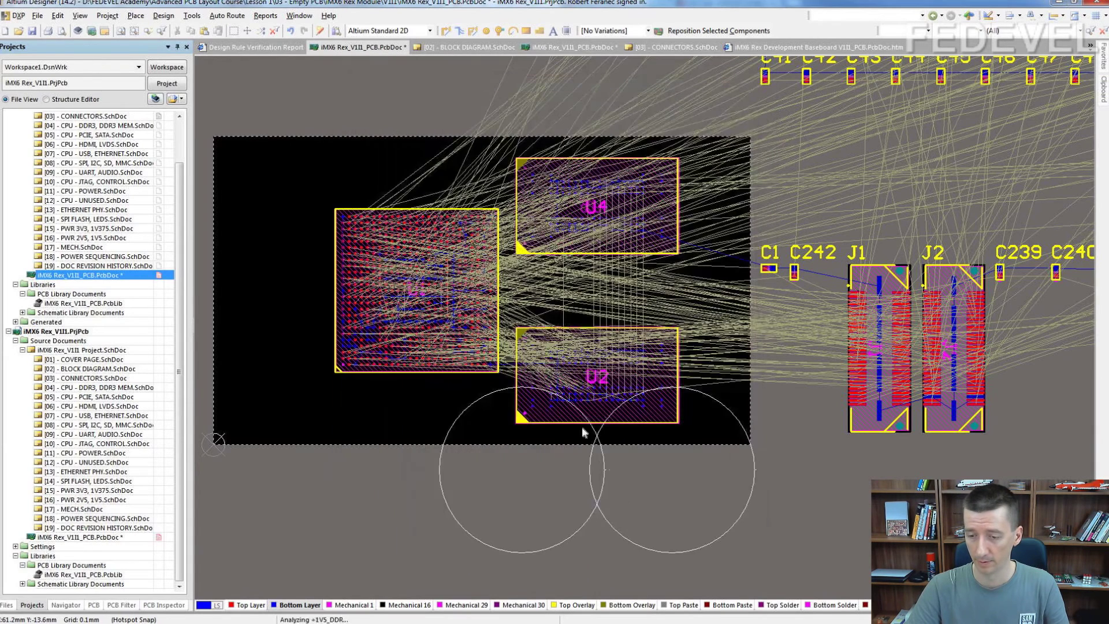
# - Relink the footprint of top-layer memory U2 to 96_FPGA_DD3 from the iMX6 Rex_V1I1_PCB.PcbLib library
pyautogui.click(560, 417)
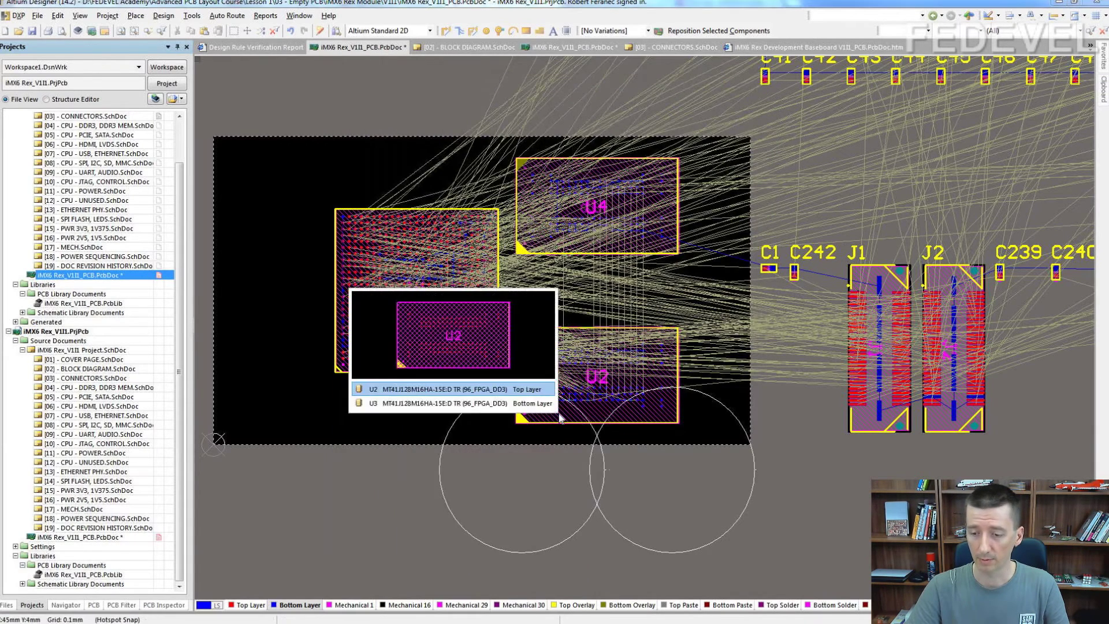
pyautogui.click(441, 389)
pyautogui.doubleClick(464, 418)
pyautogui.hotkey('ctrl', 'c')
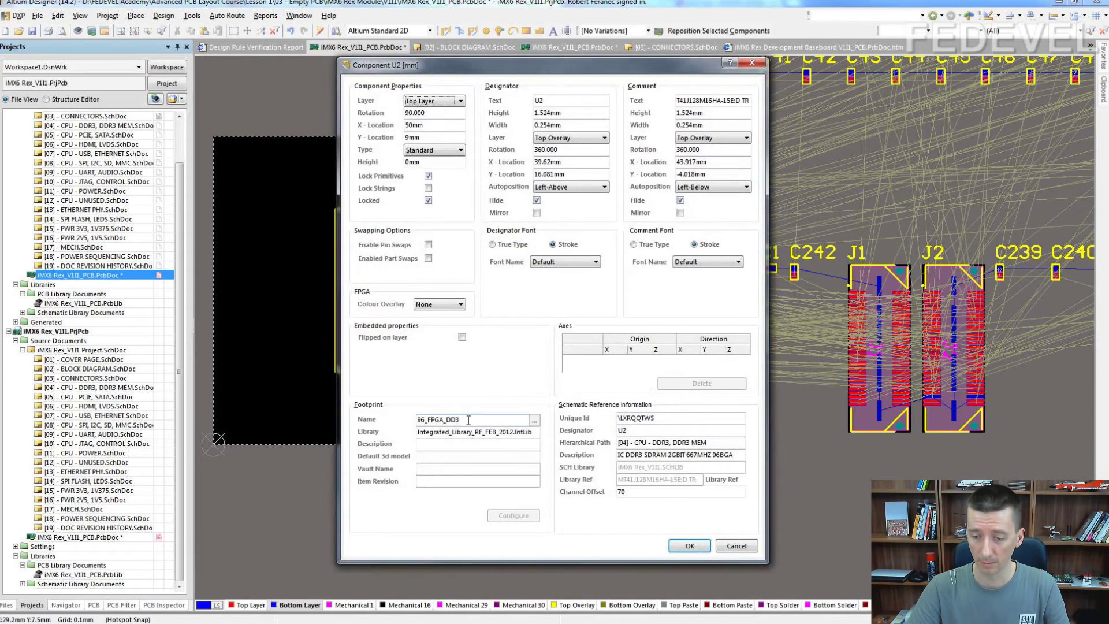
pyautogui.click(534, 420)
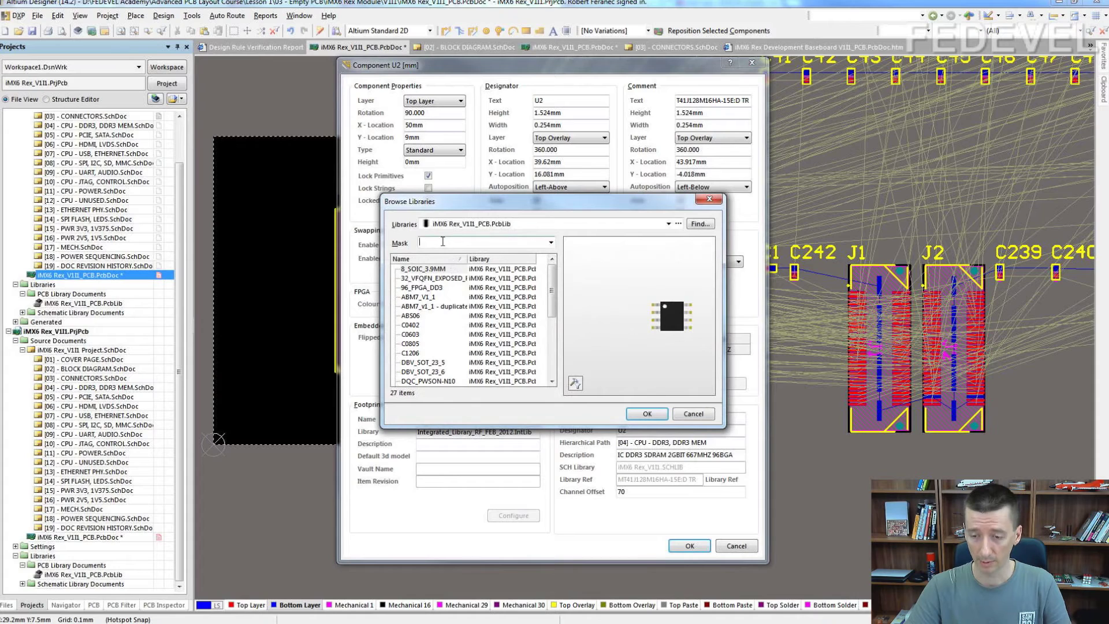
pyautogui.click(442, 242)
pyautogui.hotkey('ctrl', 'v')
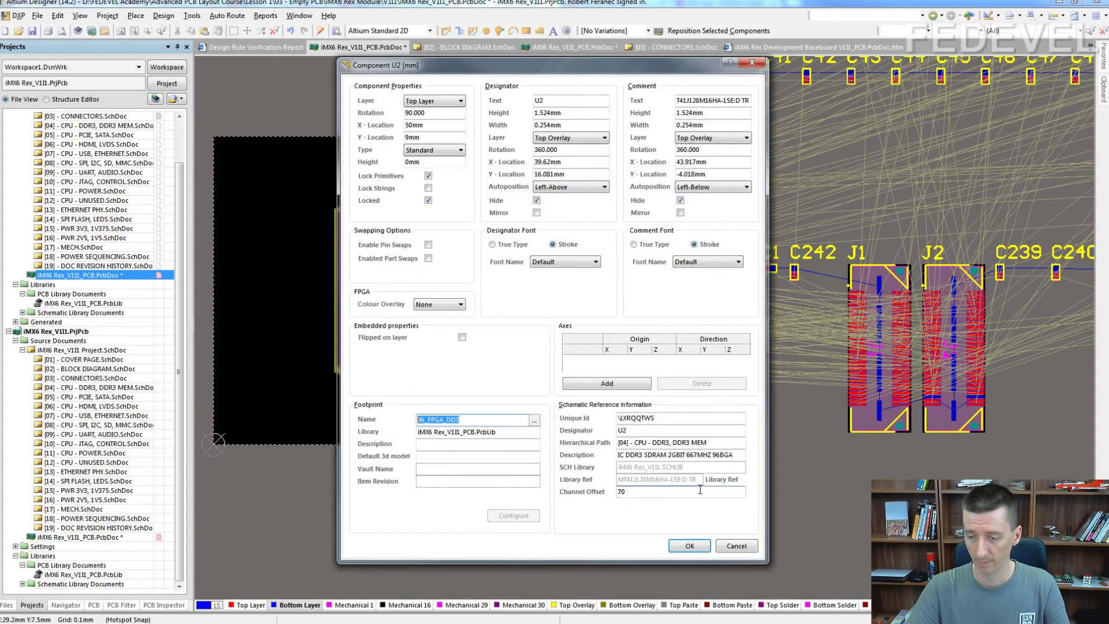
pyautogui.click(689, 545)
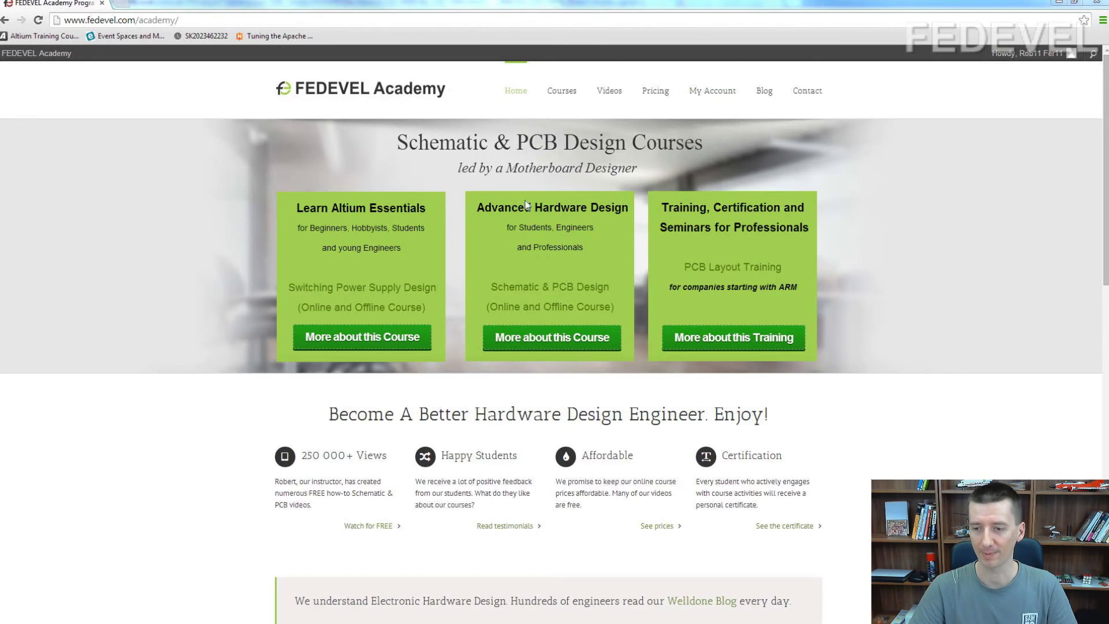
# - Open the Videos page of the FEDEVEL Academy website
pyautogui.click(606, 95)
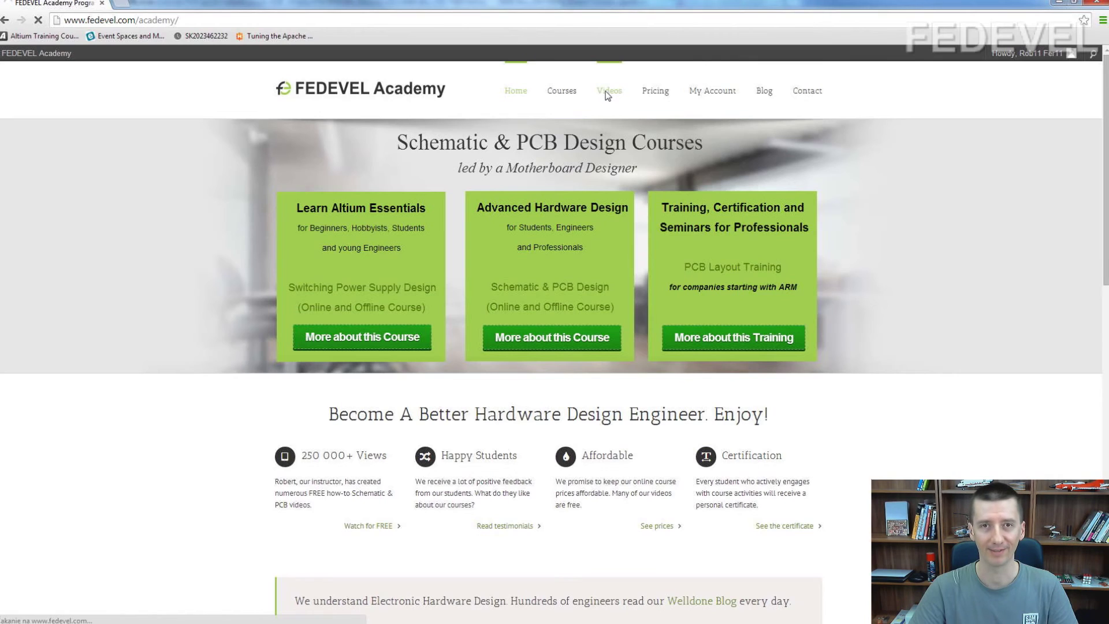